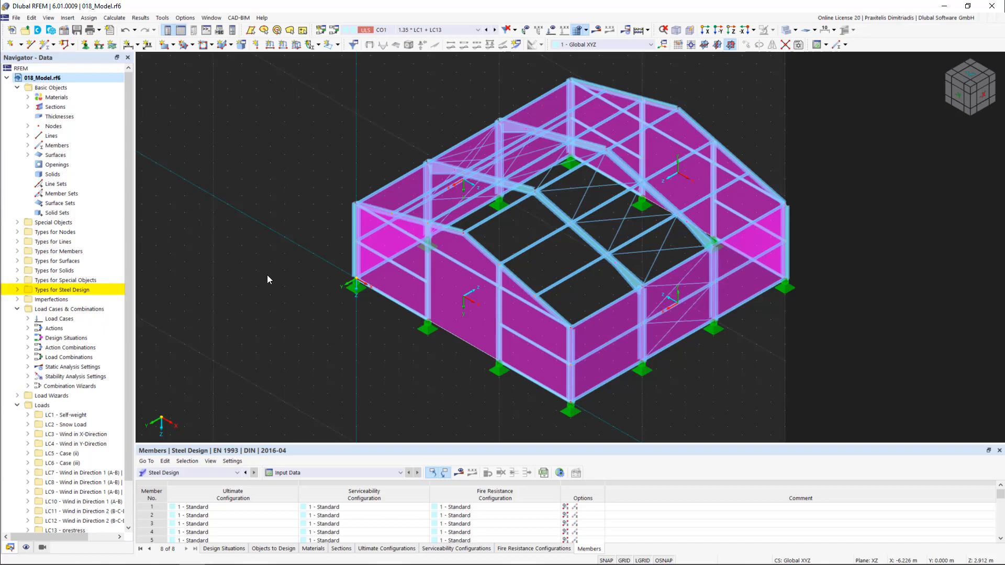
Display the model as a wireframe and create a new steel design boundary condition named Frame Girder.
click(18, 290)
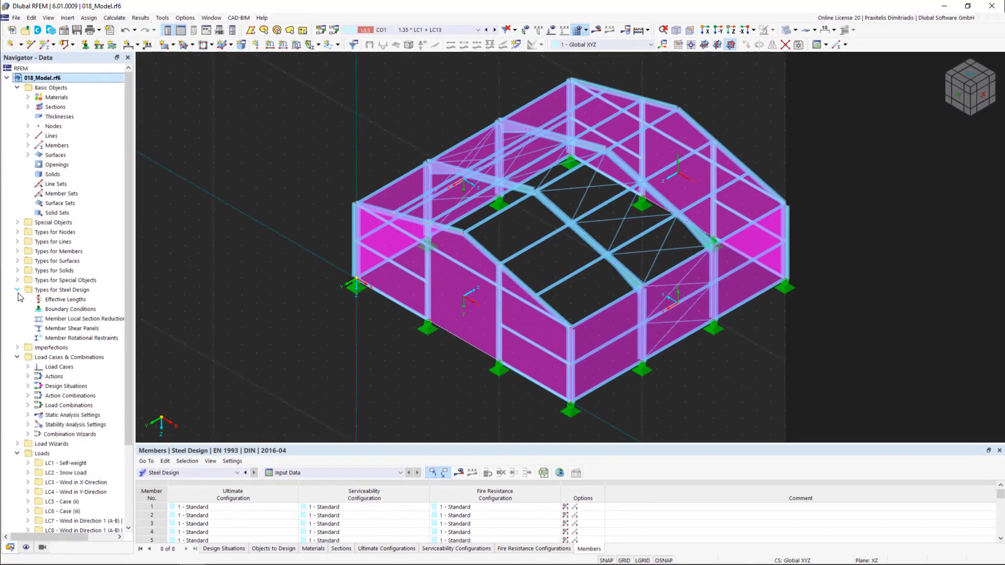
click(783, 29)
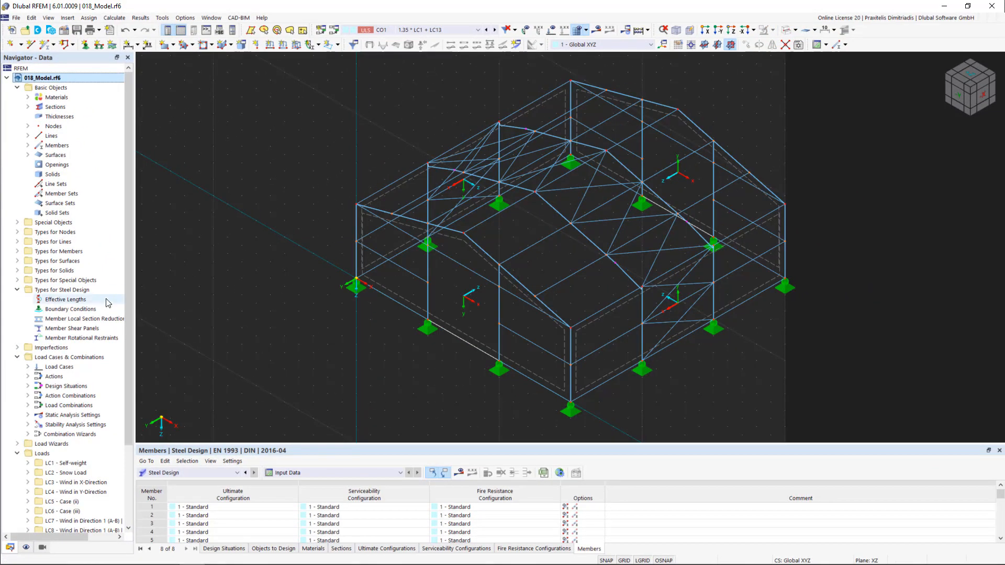
double_click(88, 312)
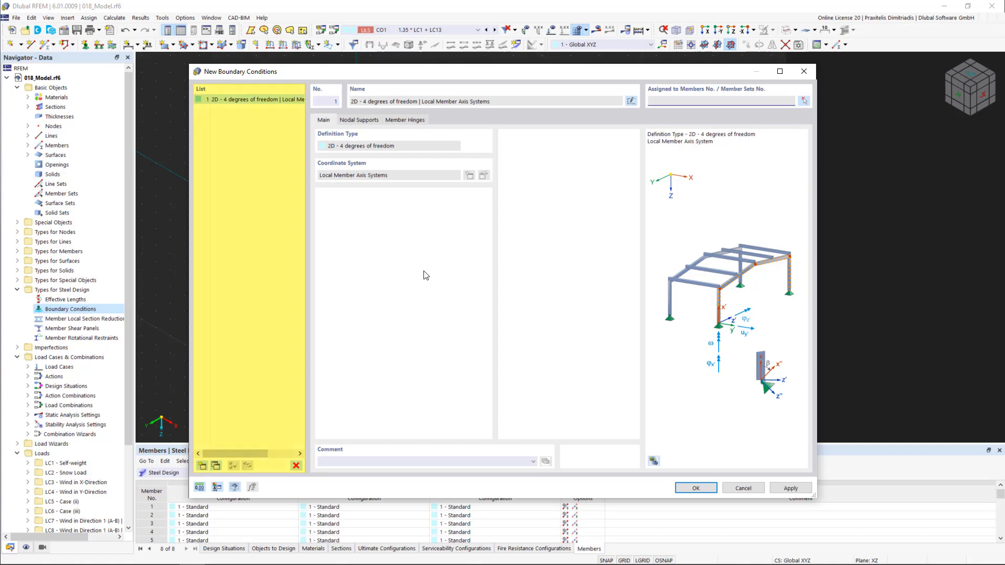
click(632, 101)
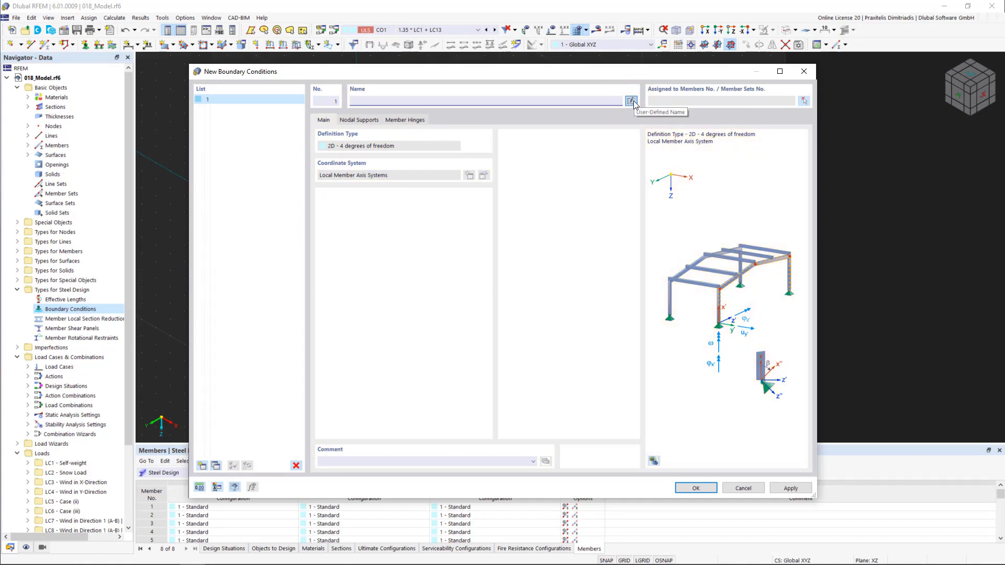
text(Frame G)
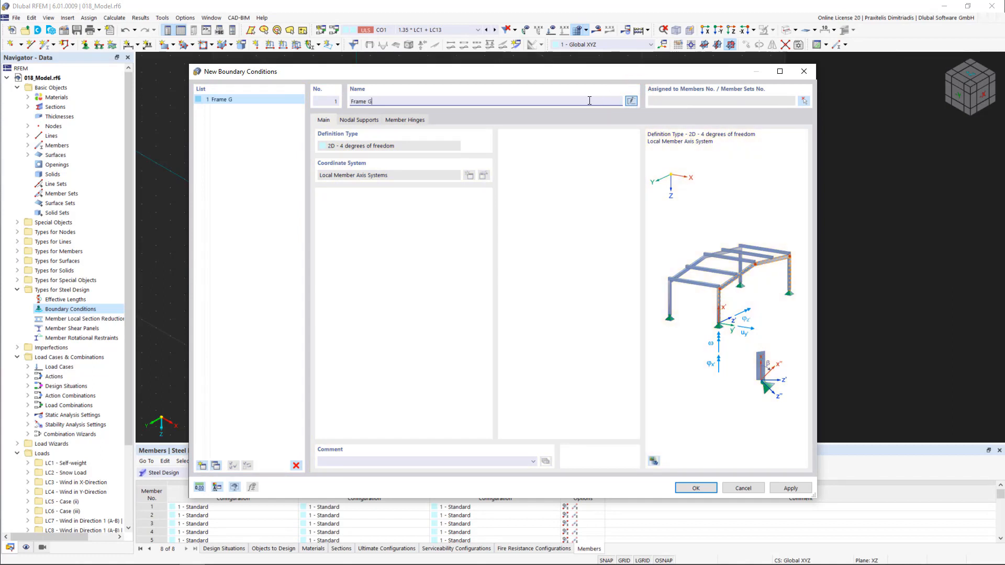
text(irder)
Enable intermediate nodes in the nodal supports of Frame Girder and add three intermediate nodes between start and end.
click(360, 121)
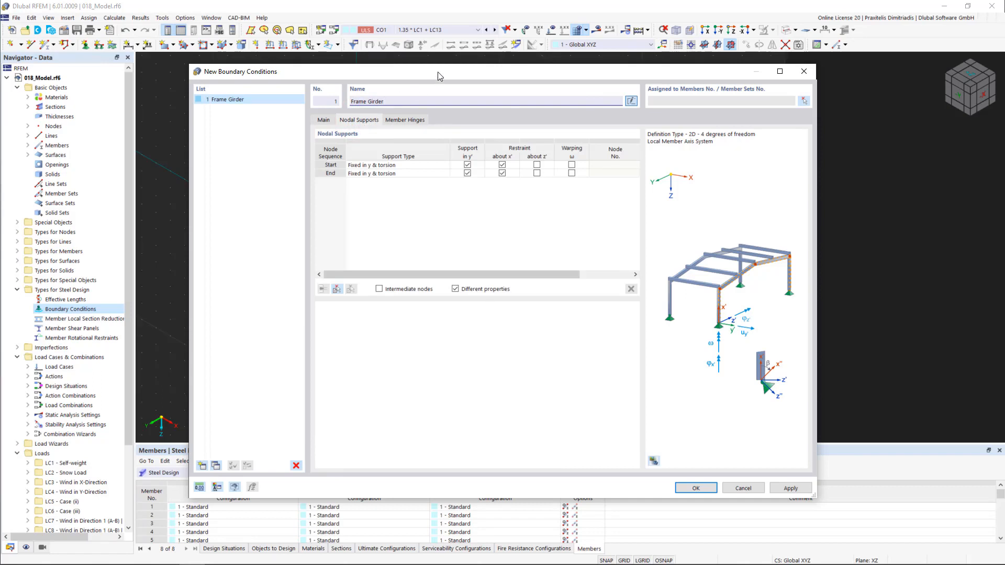
drag(438, 71, 424, 399)
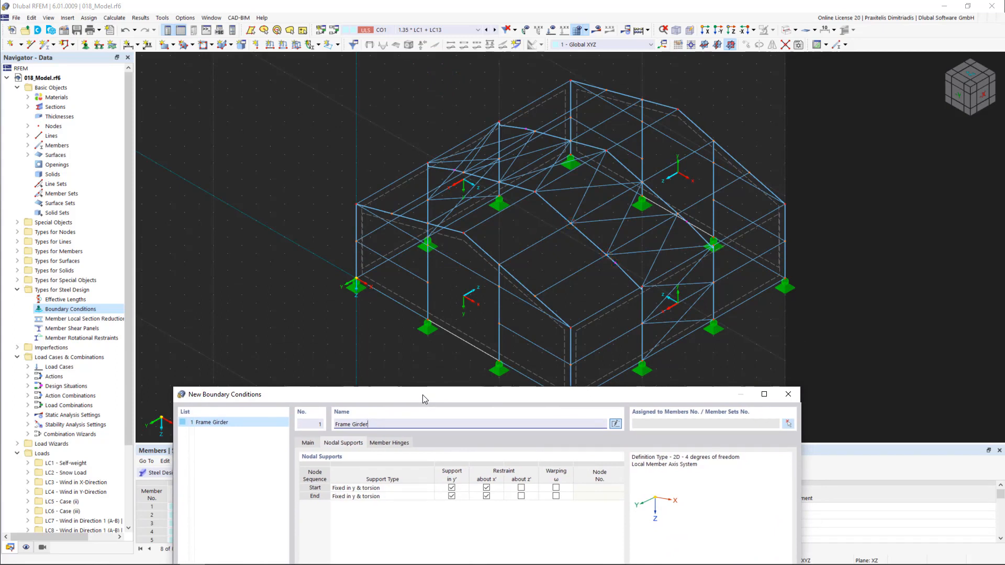
drag(422, 394, 467, 42)
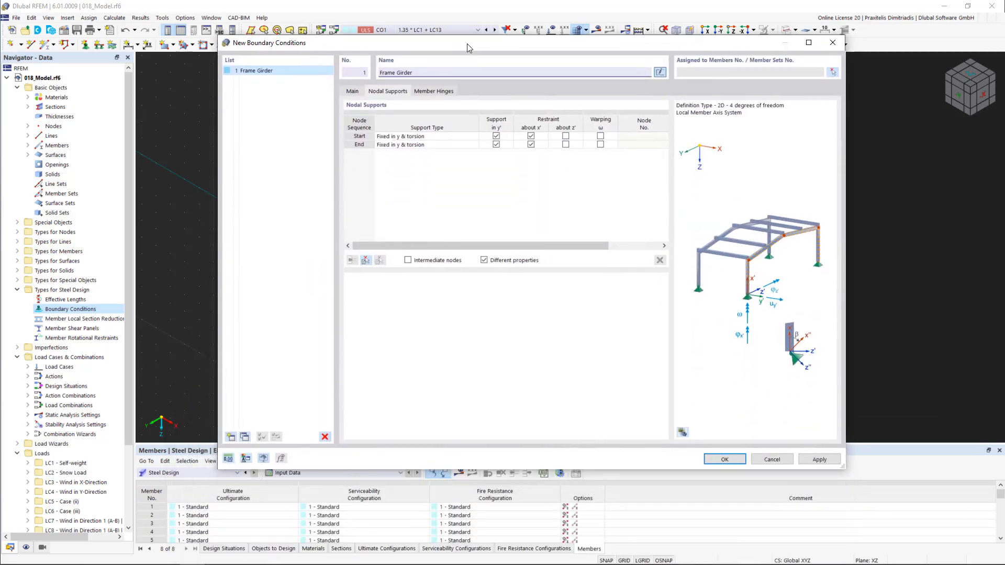
click(408, 260)
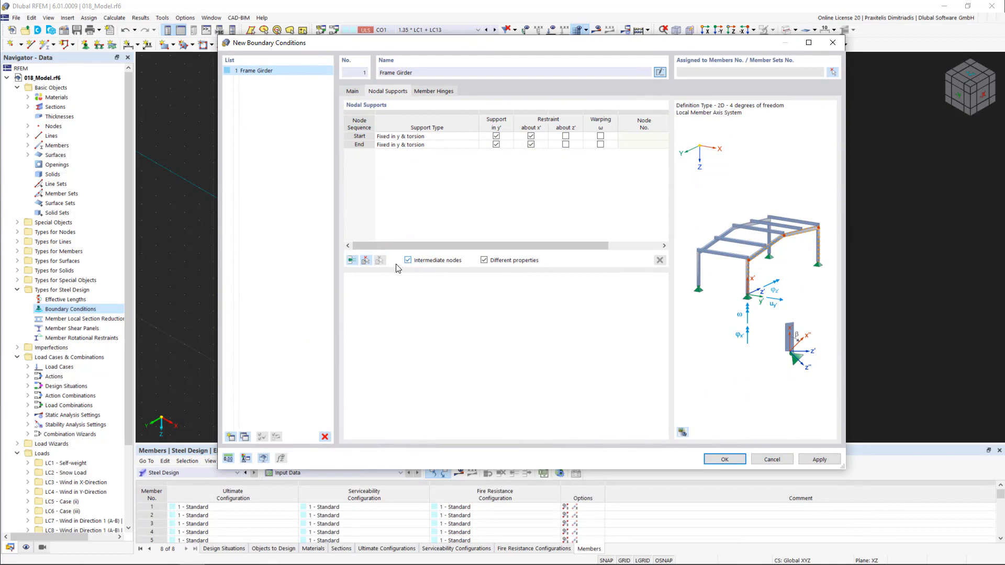
click(352, 260)
click(352, 260)
click(353, 261)
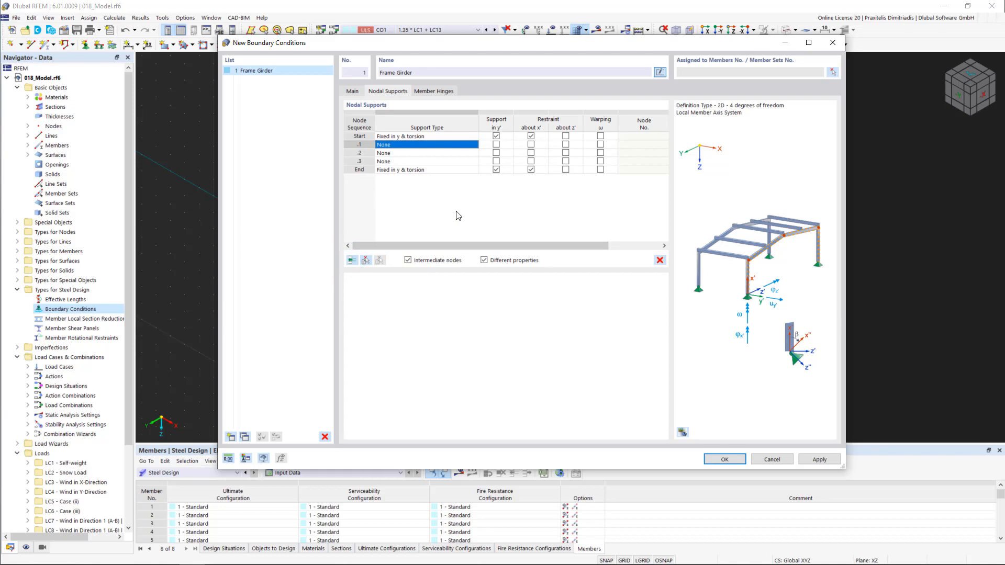
Support intermediate nodes .2 and .3 in y' and set the support rotation of node .3 to -15 deg.
click(497, 153)
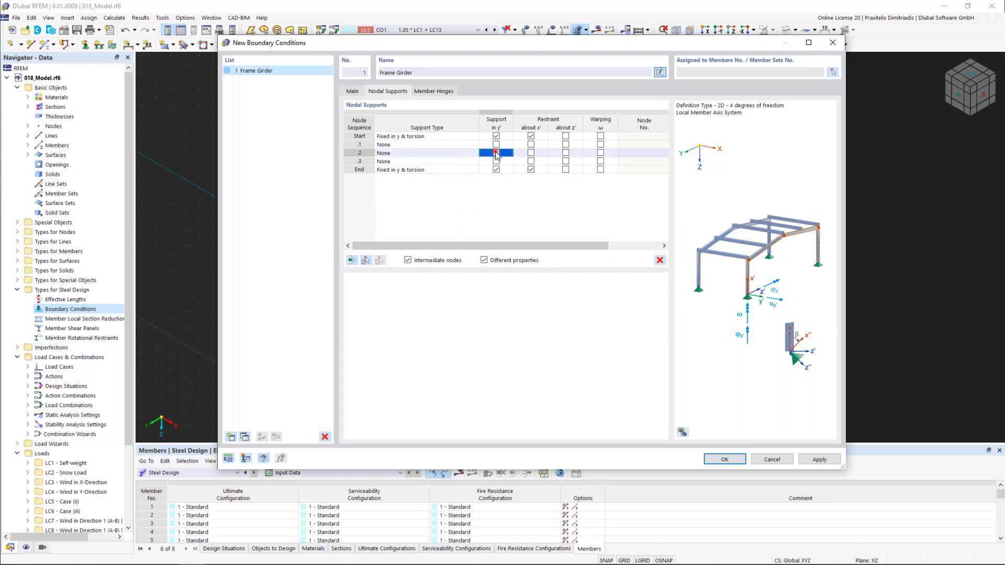
click(497, 162)
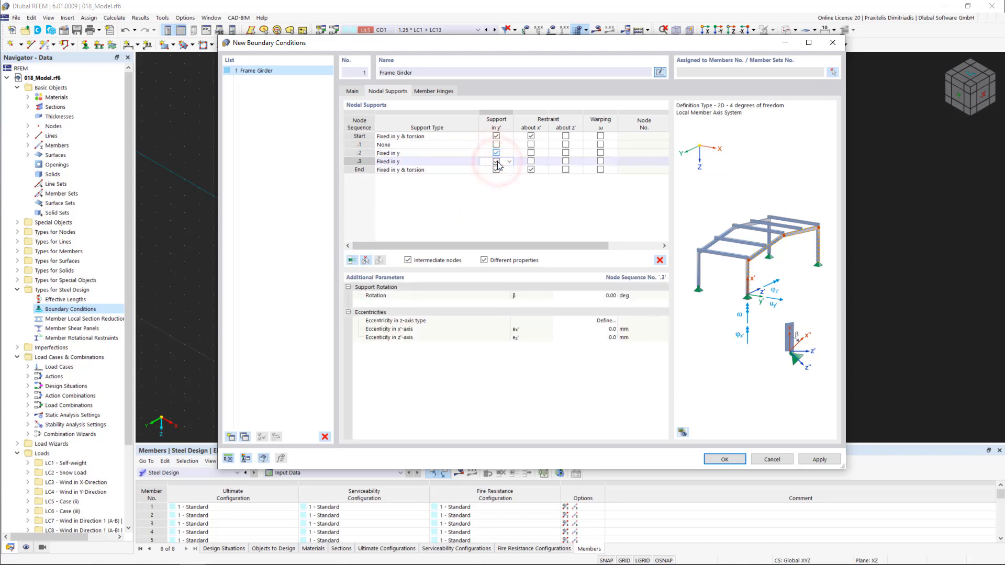
click(607, 296)
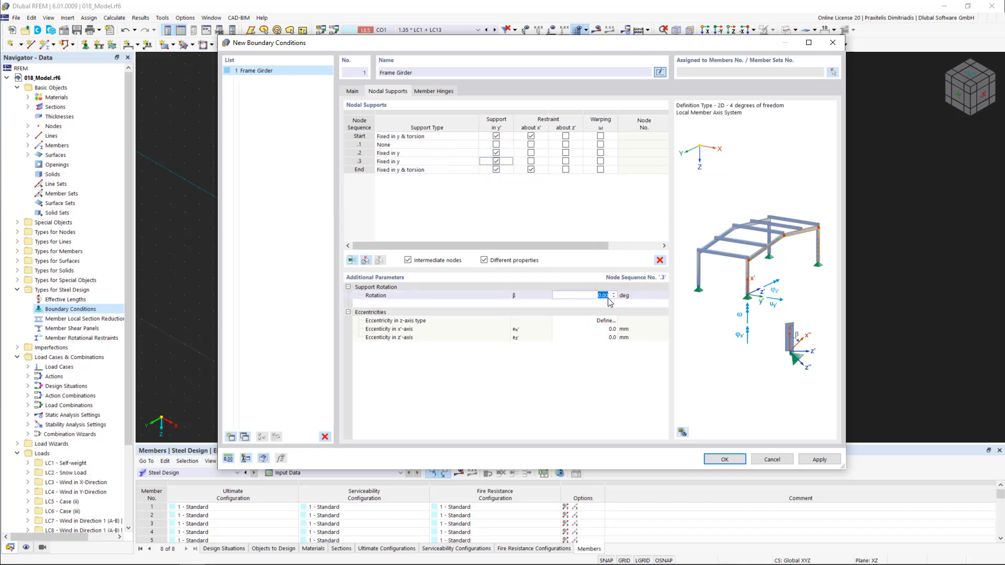
text(-15)
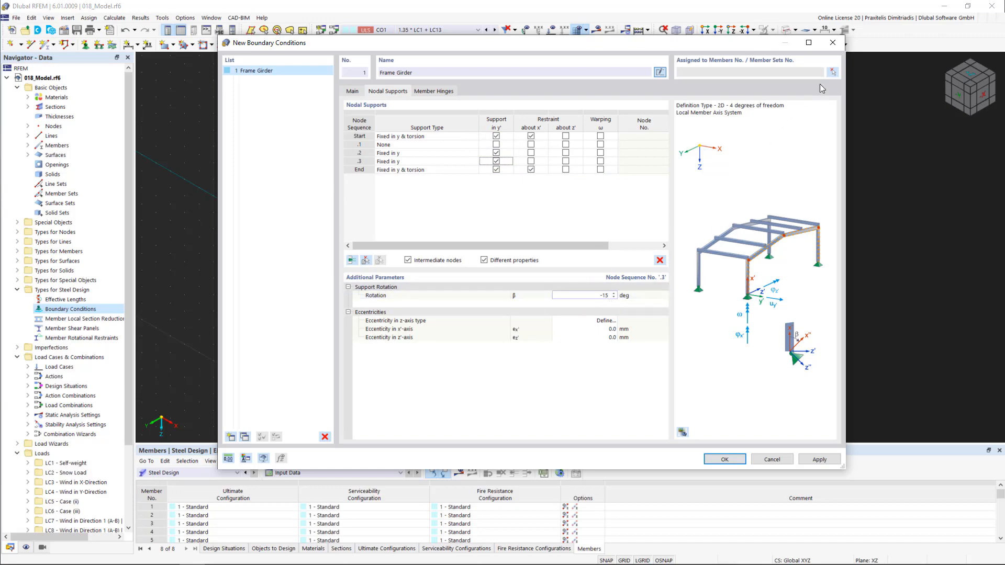
Assign the Frame Girder boundary condition to the inner frames' girders, members 6, 8, 10 and 12, and save it.
click(724, 459)
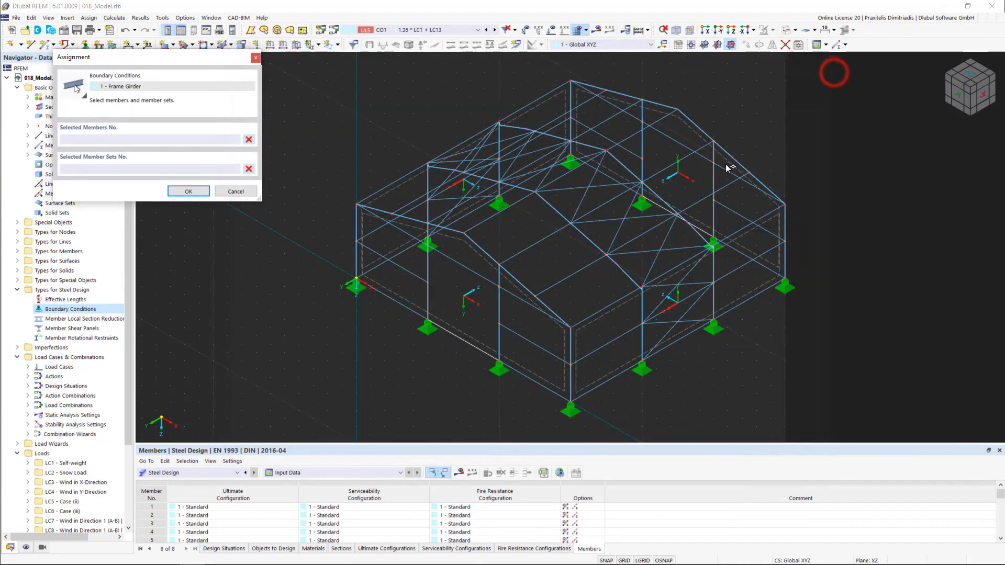
click(598, 246)
click(656, 195)
click(591, 148)
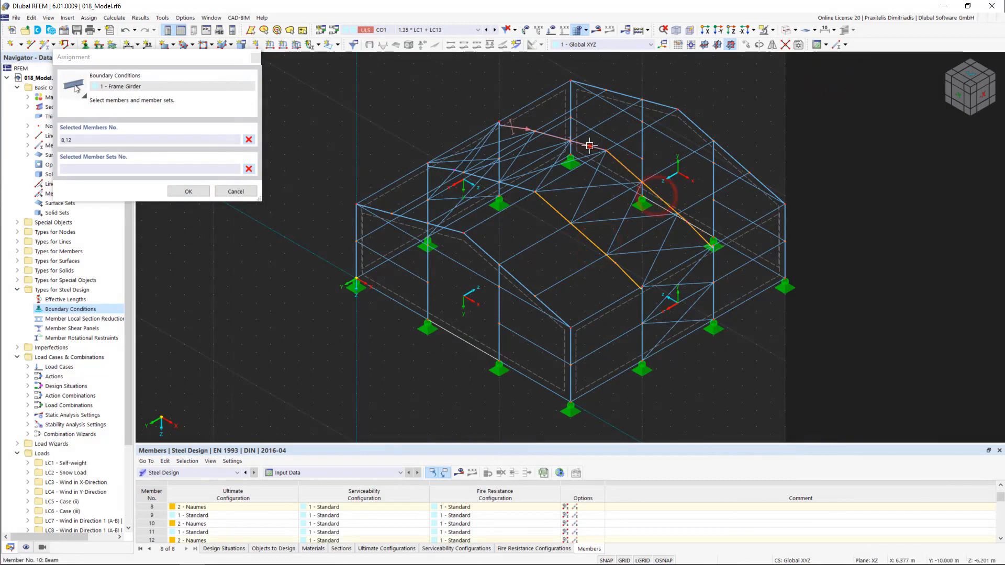
click(525, 190)
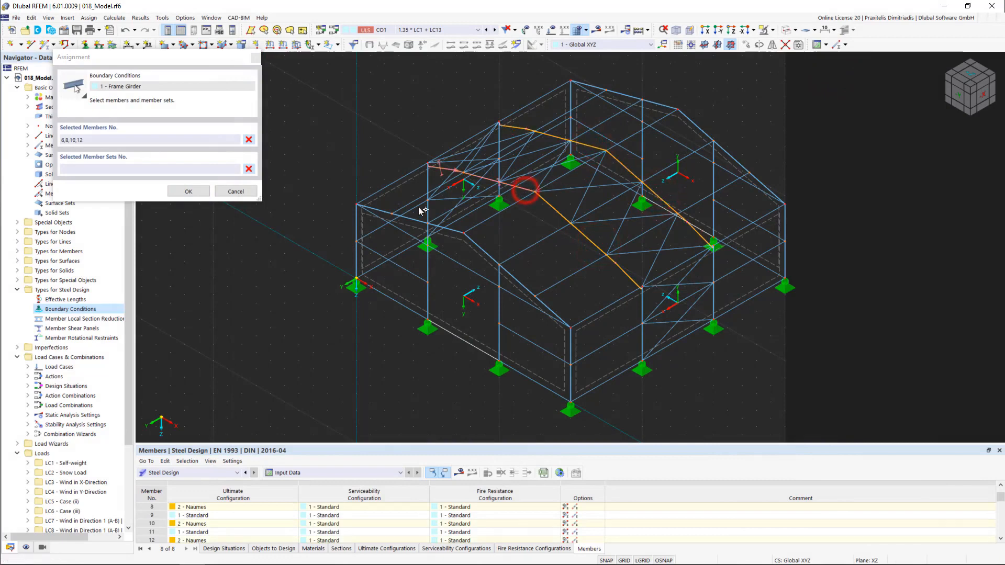
click(200, 191)
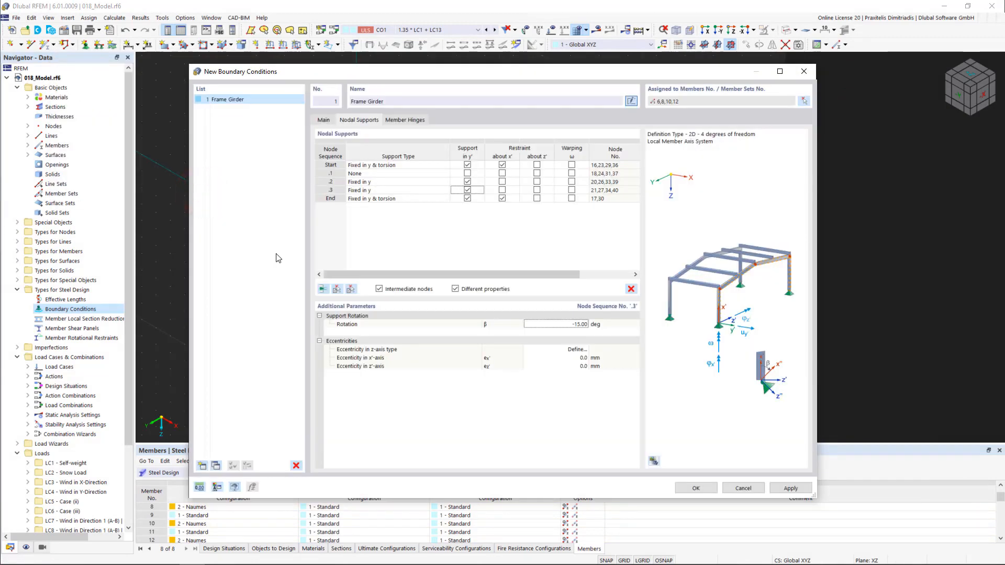
click(697, 489)
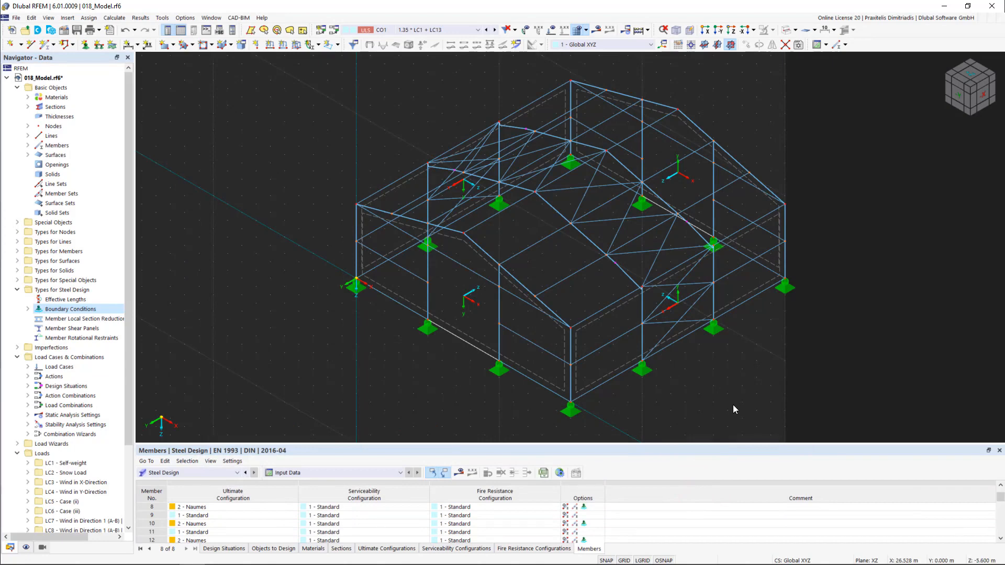
Turn on the display of the steel design boundary conditions in the model view.
click(25, 547)
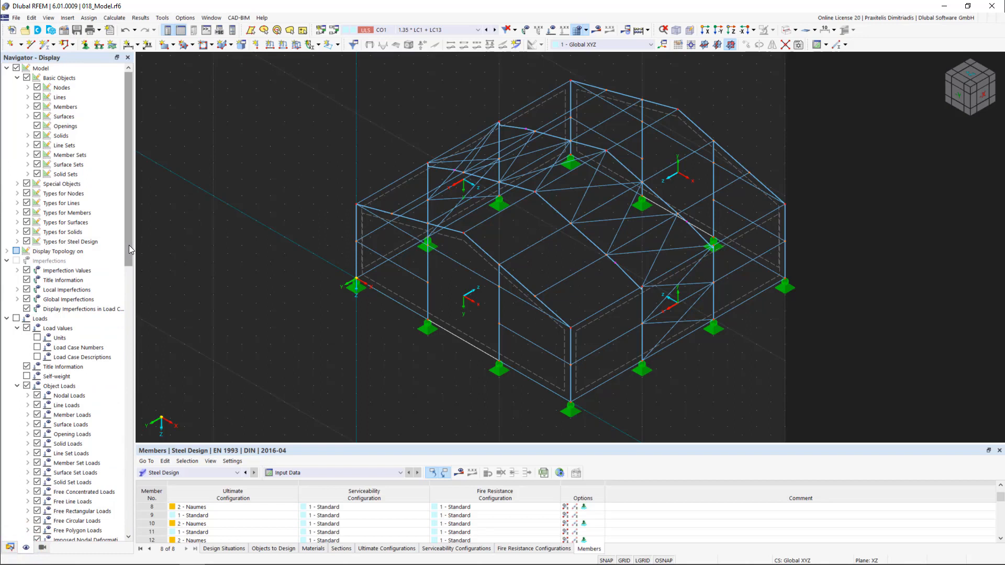
click(17, 241)
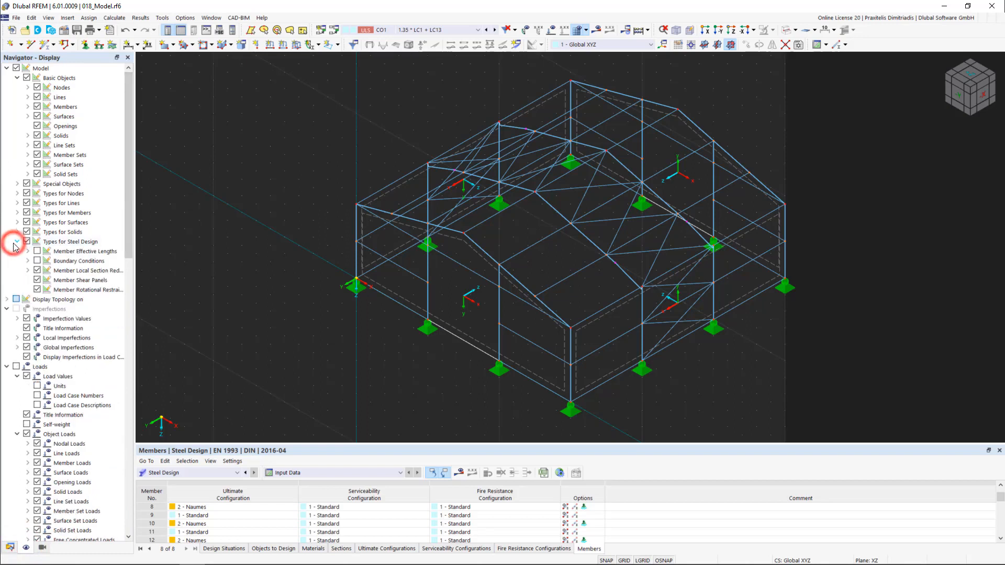
click(38, 261)
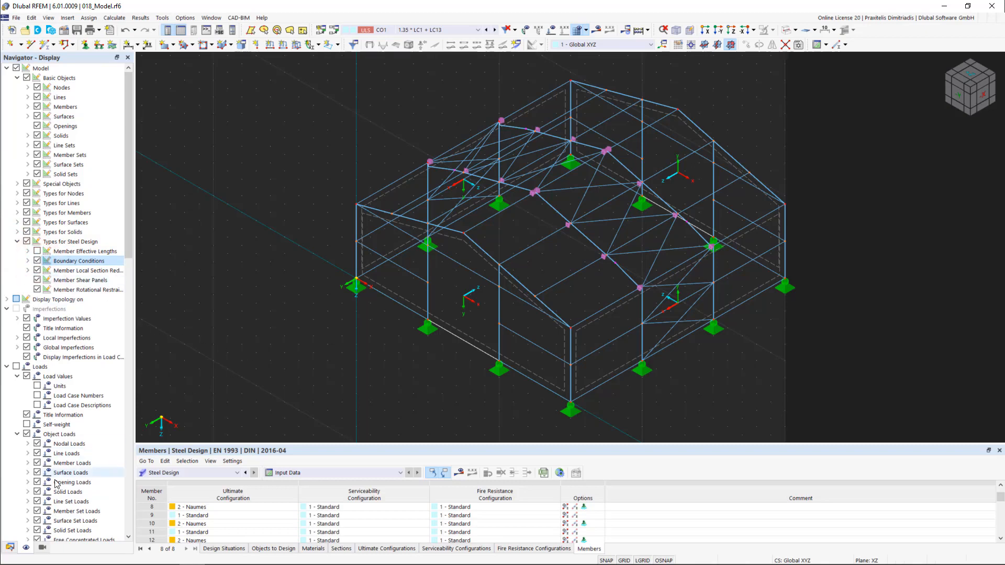
Create a new steel design effective length definition named Gable Girder.
click(10, 547)
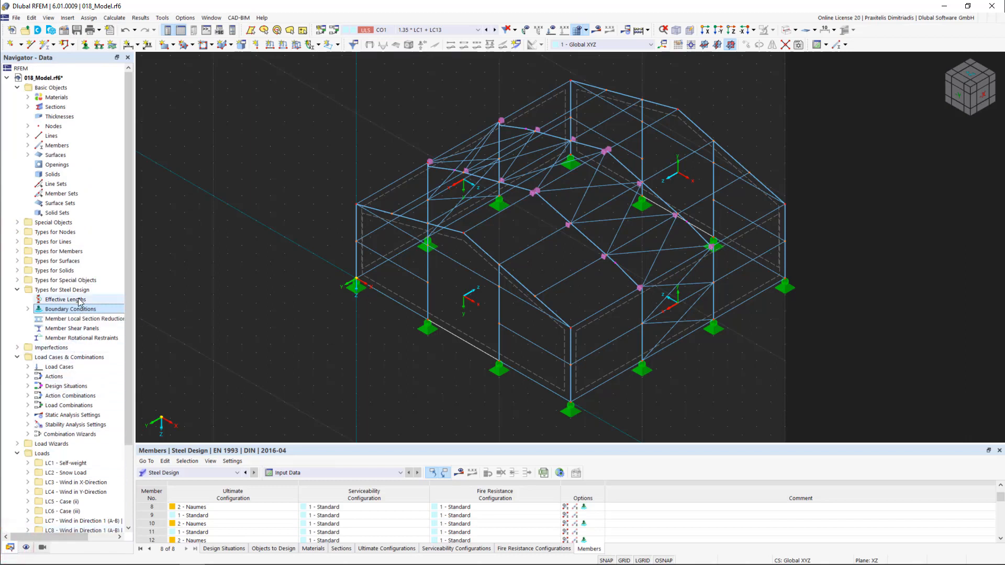
click(28, 310)
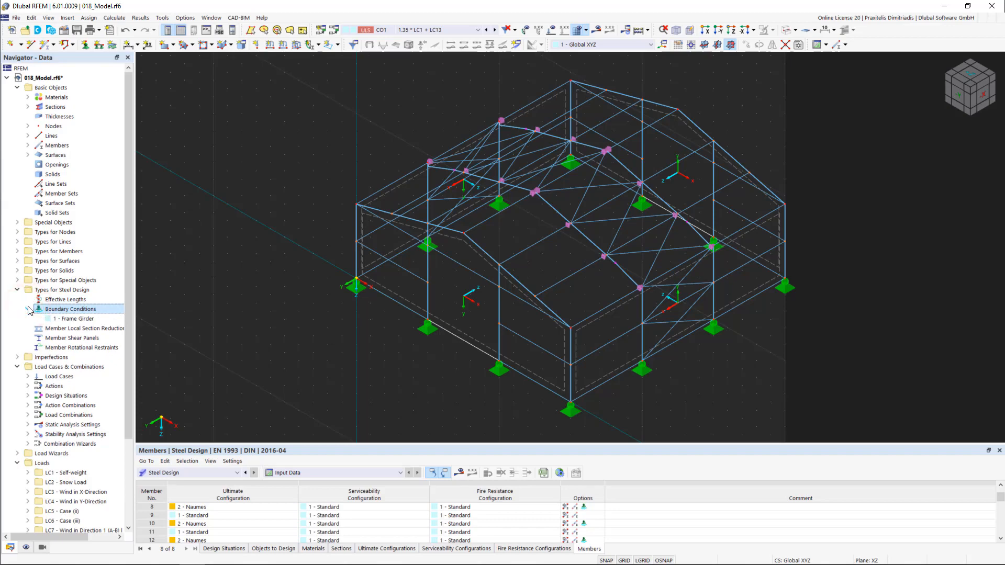
double_click(103, 302)
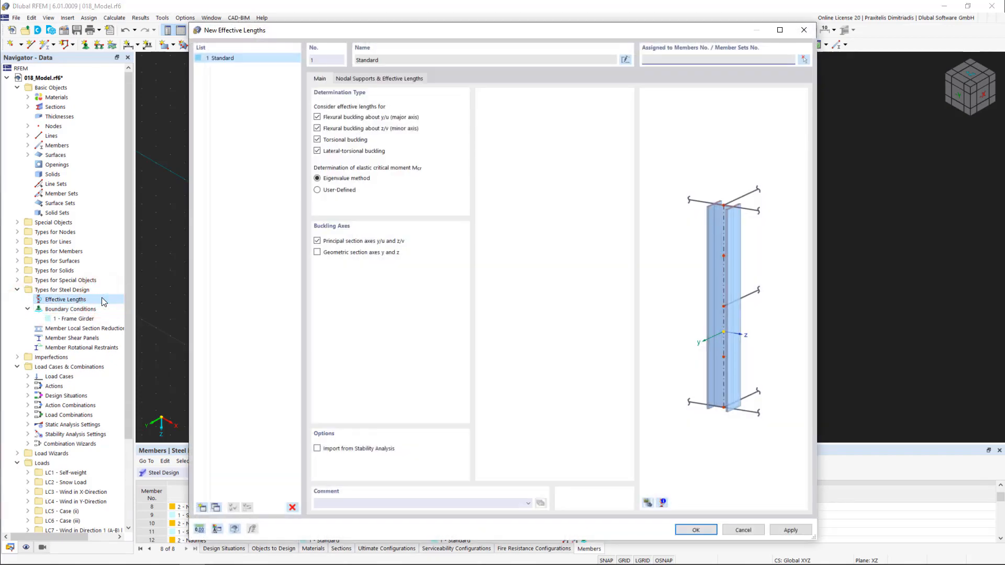
click(375, 81)
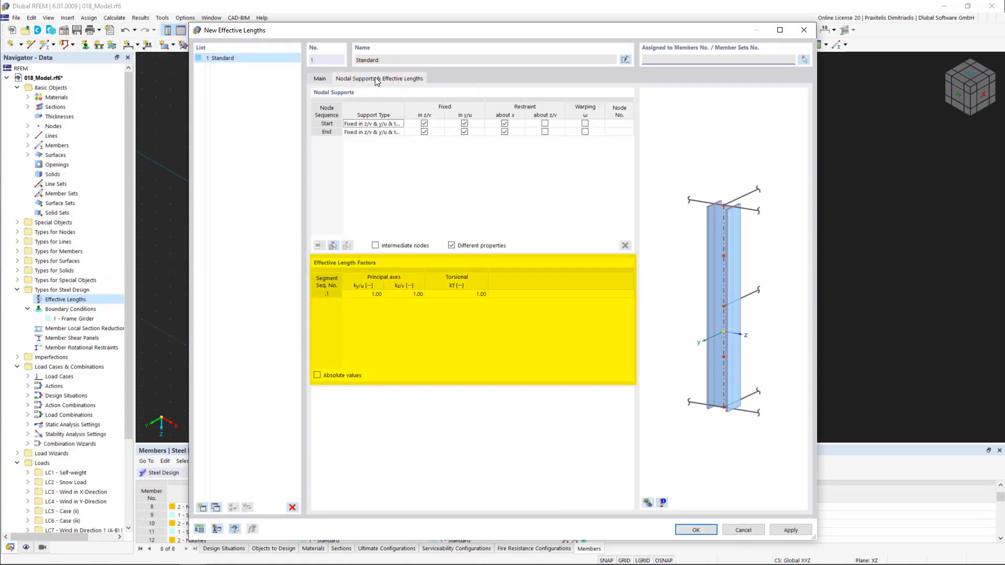
click(319, 79)
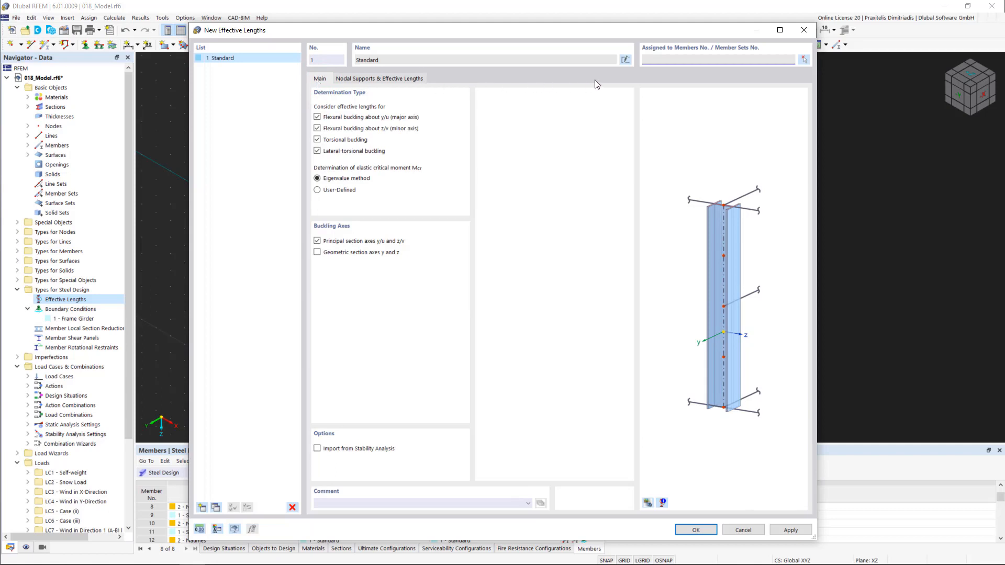
click(625, 59)
text(G)
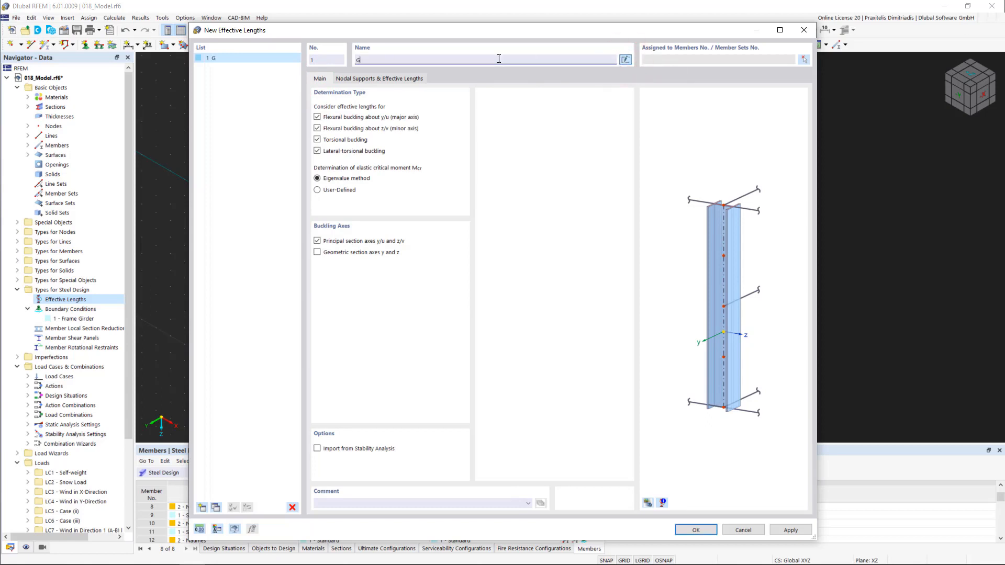
text(able Girder)
Import the intermediate nodes for Gable Girder's nodal supports from a front gable girder member in the model.
click(408, 81)
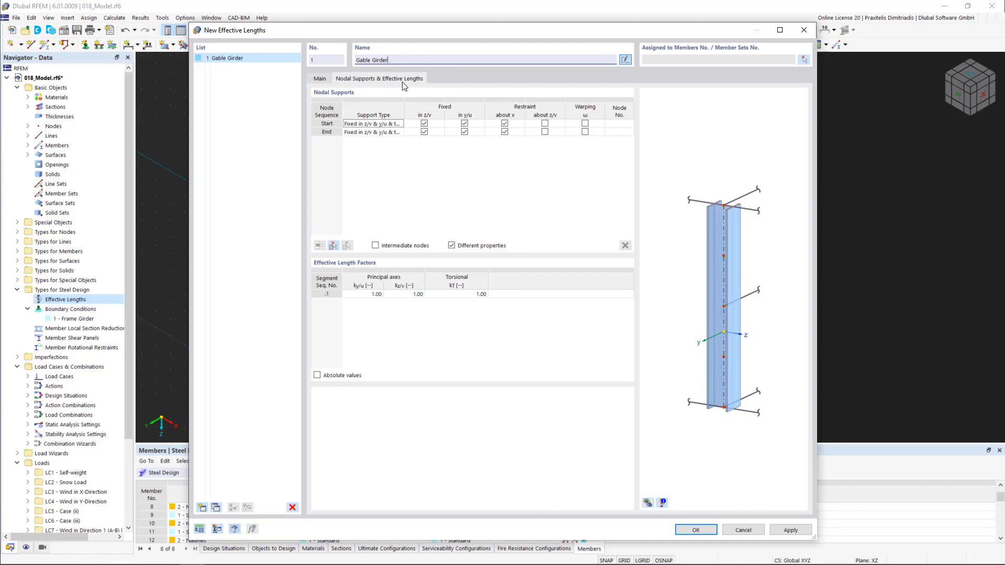
click(334, 246)
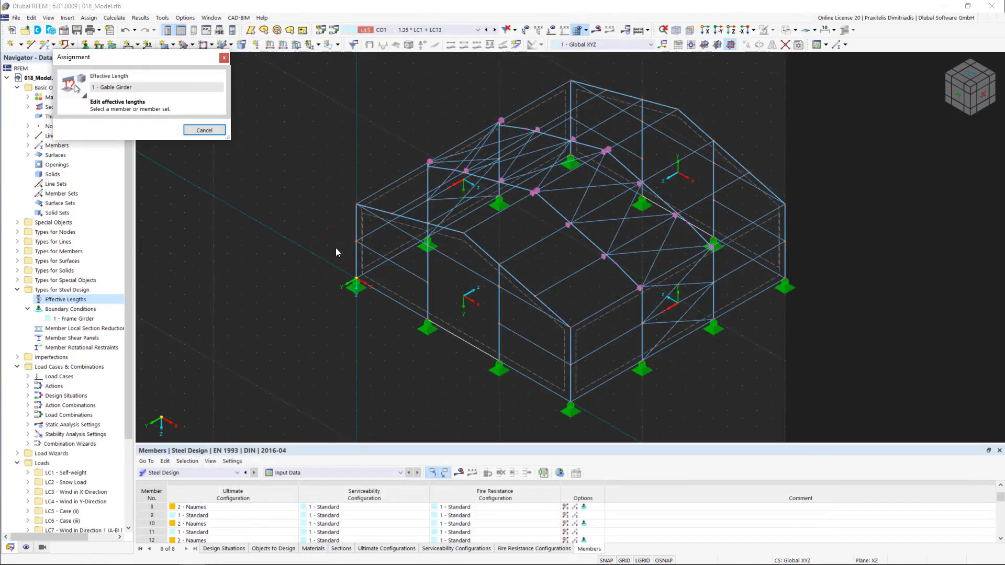
click(414, 222)
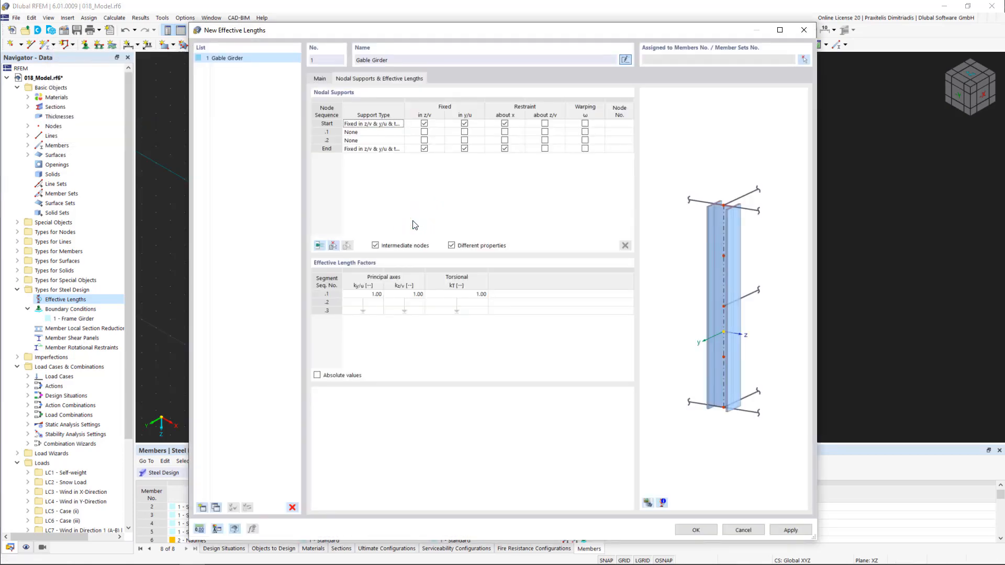
Fix intermediate node .2 in z/v and y/u, and node .1 in y/u.
click(424, 140)
click(464, 139)
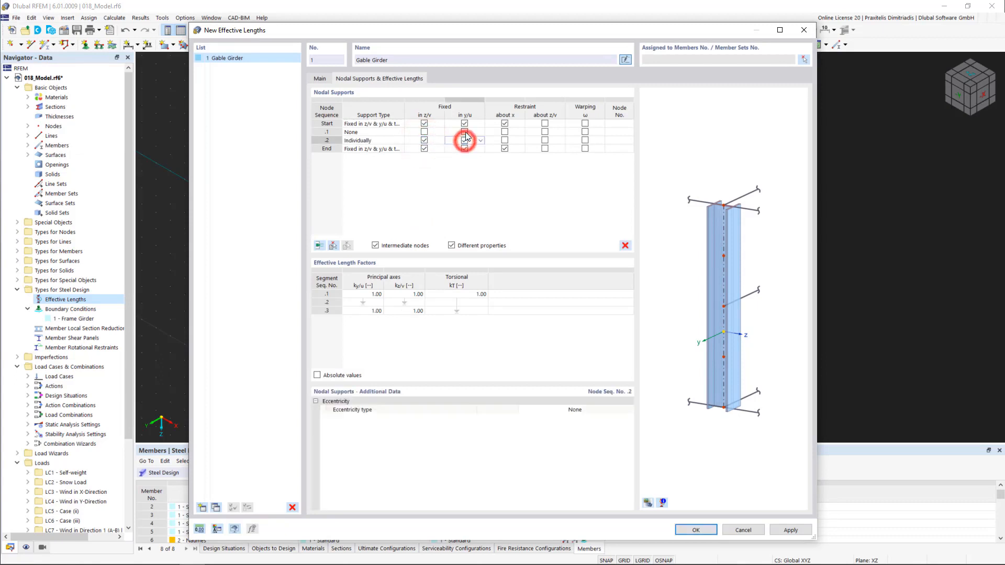
click(464, 132)
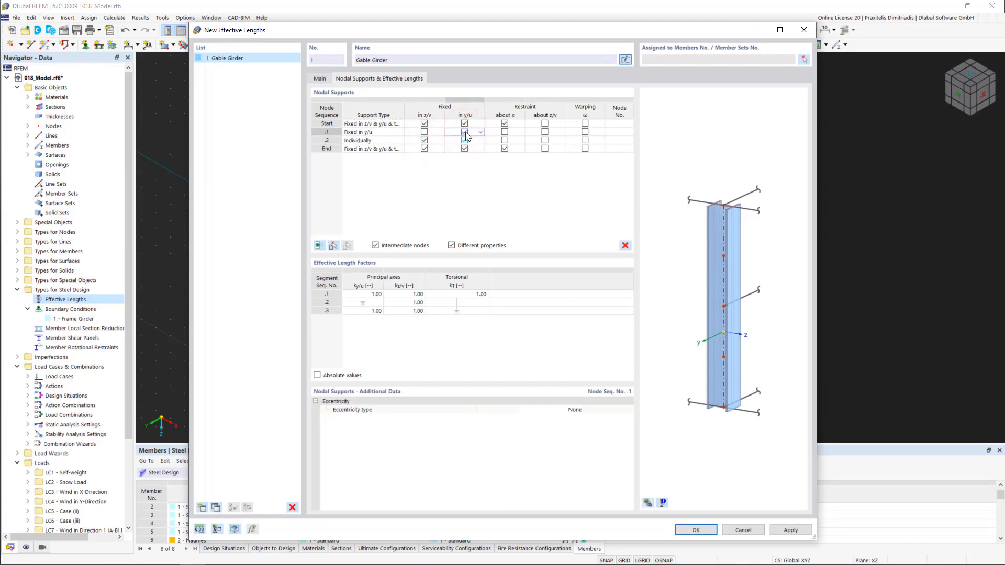
Assign the Gable Girder effective length to the four gable girder members 2, 4, 14 and 16 in the model.
click(808, 62)
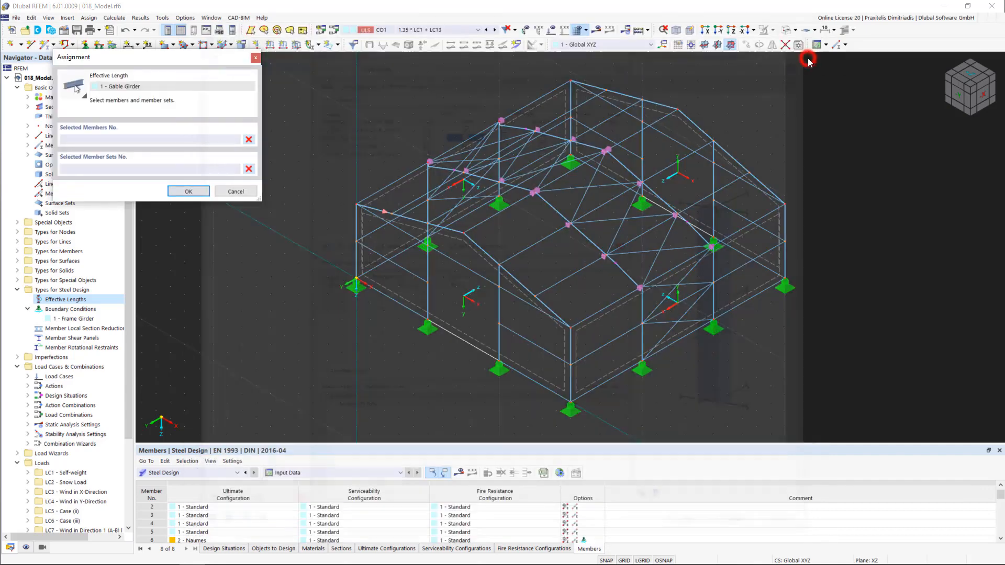
click(480, 248)
click(449, 228)
click(657, 105)
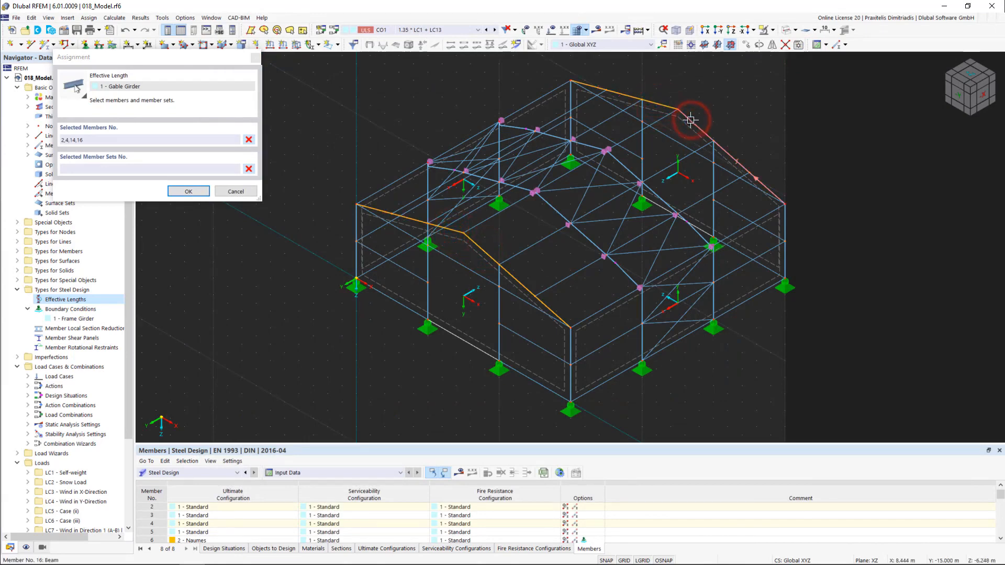
click(189, 191)
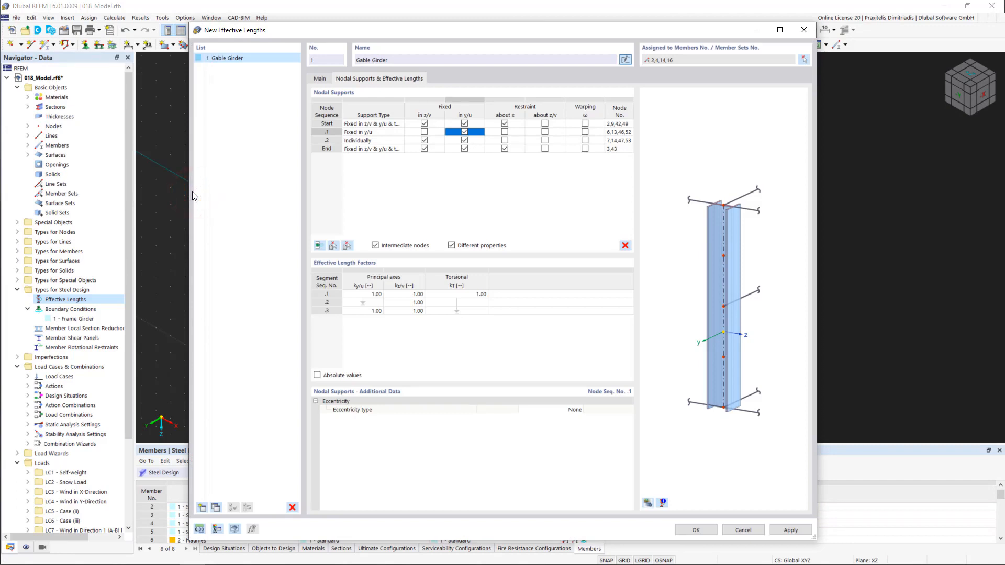
Create a new effective length definition named Frame Column and import its intermediate node from a corner column in the model.
click(202, 509)
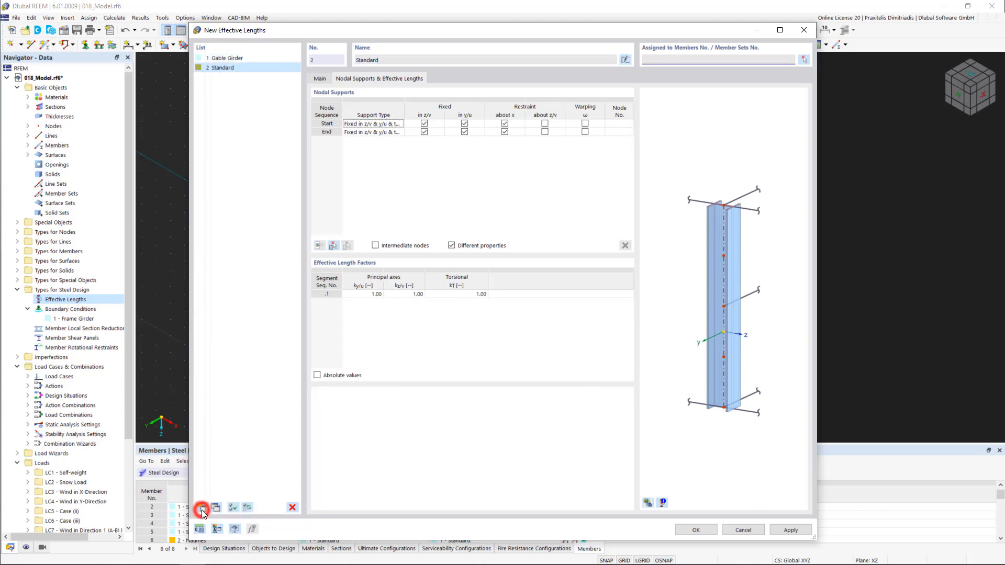
click(627, 61)
text(Frame Column)
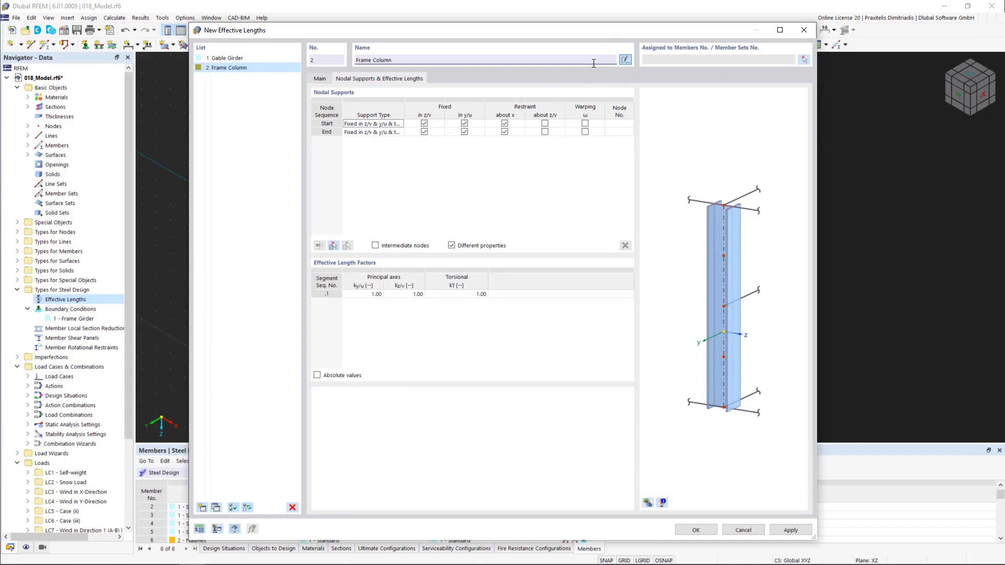
click(333, 246)
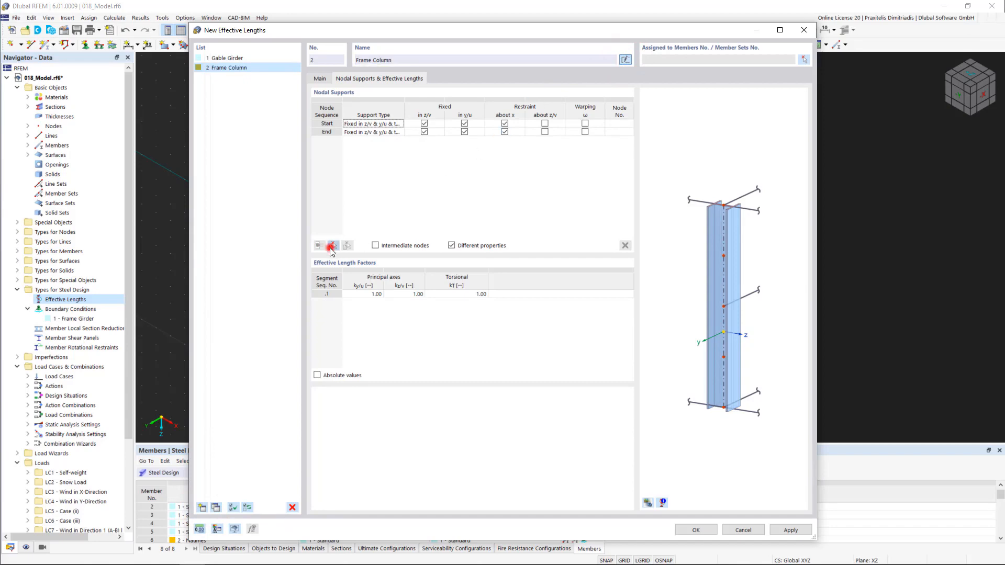
click(356, 228)
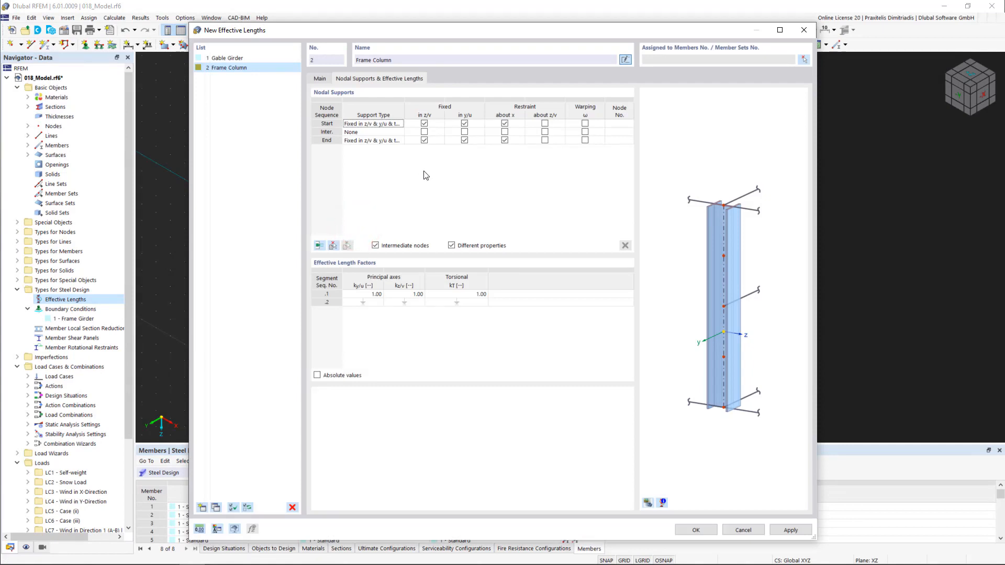
Fix Frame Column's intermediate node in y/u and set the effective length factor ky/u of segment .1 to 3.5.
click(463, 131)
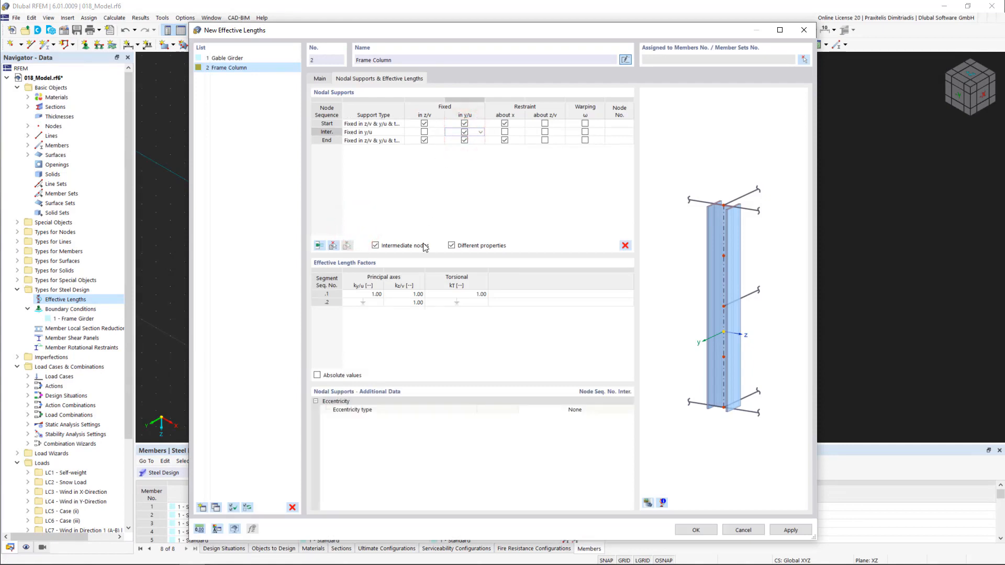
click(376, 294)
click(375, 295)
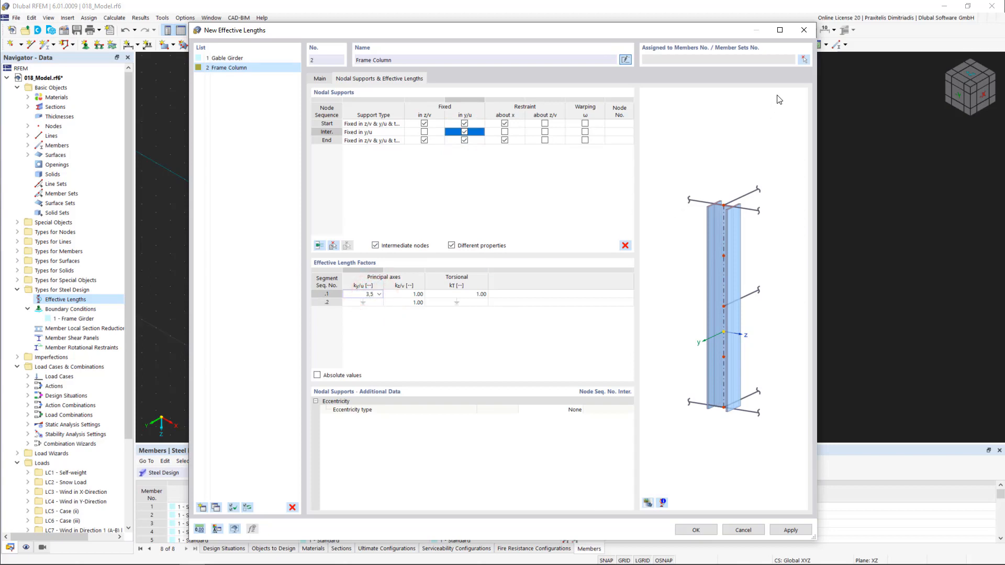
Assign the Frame Column effective length to column members 1, 3, 5, 7, 9, 11, 13 and 15, and save the effective length definitions.
click(804, 59)
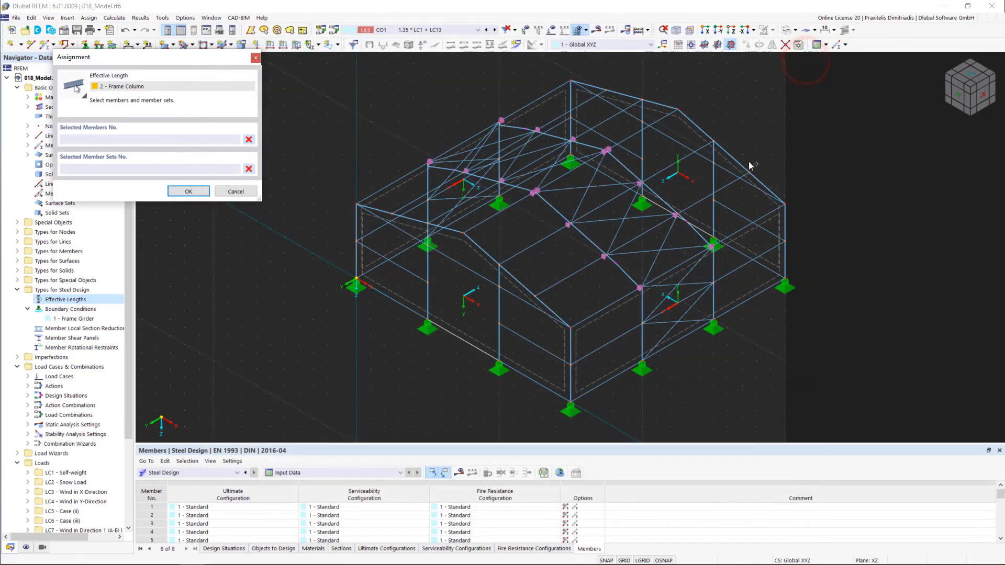
click(571, 351)
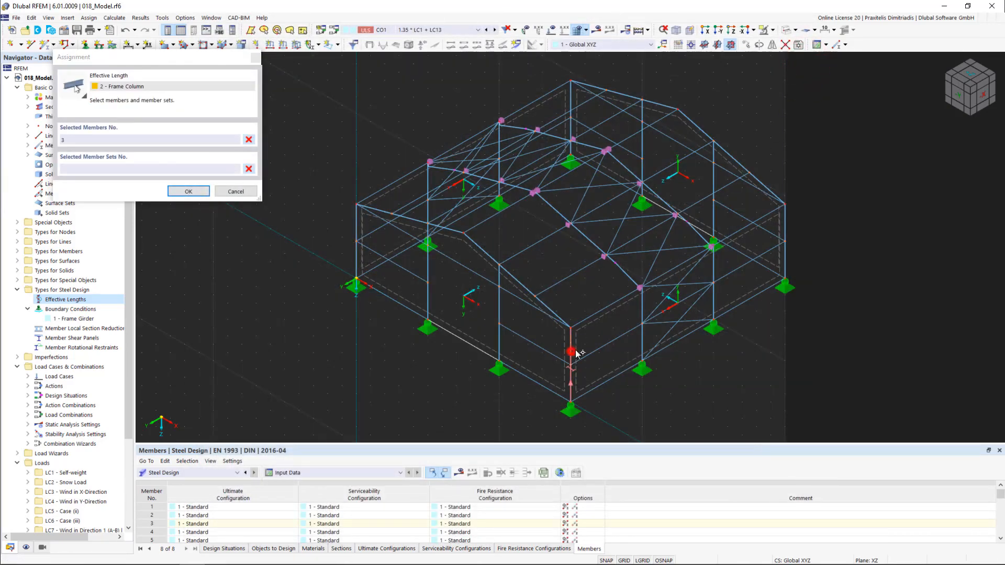
click(642, 313)
click(713, 272)
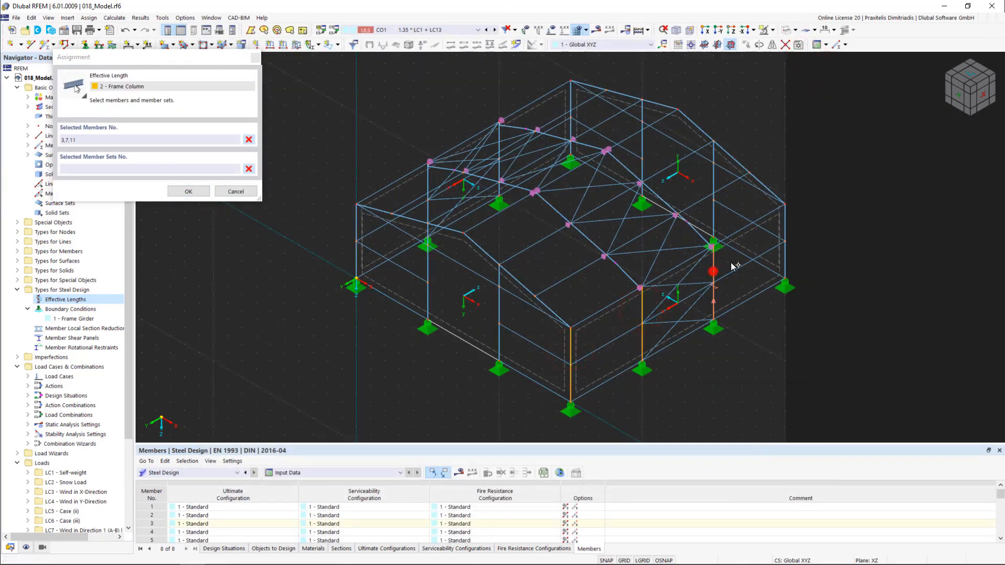
click(784, 225)
click(356, 230)
click(427, 184)
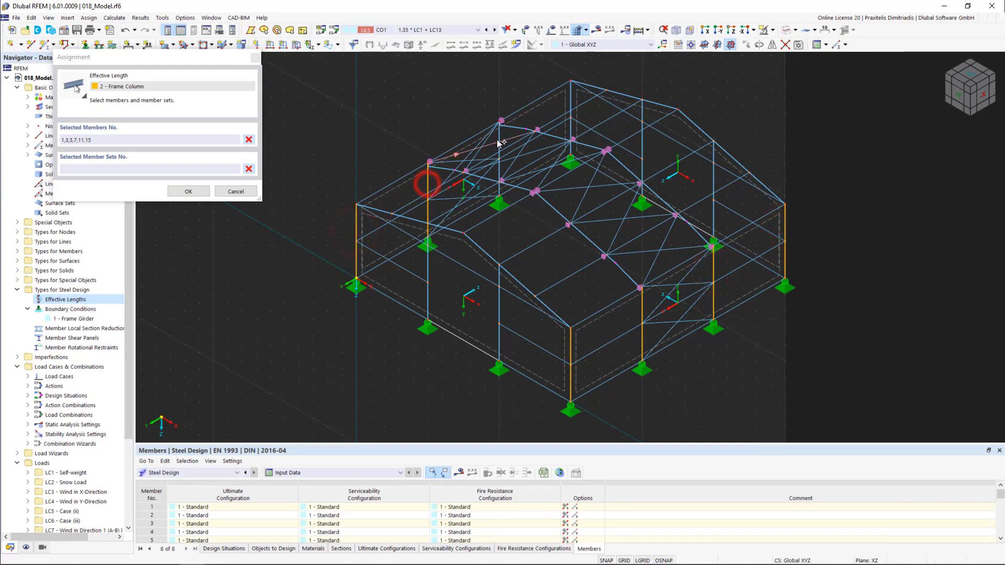
click(499, 138)
click(570, 99)
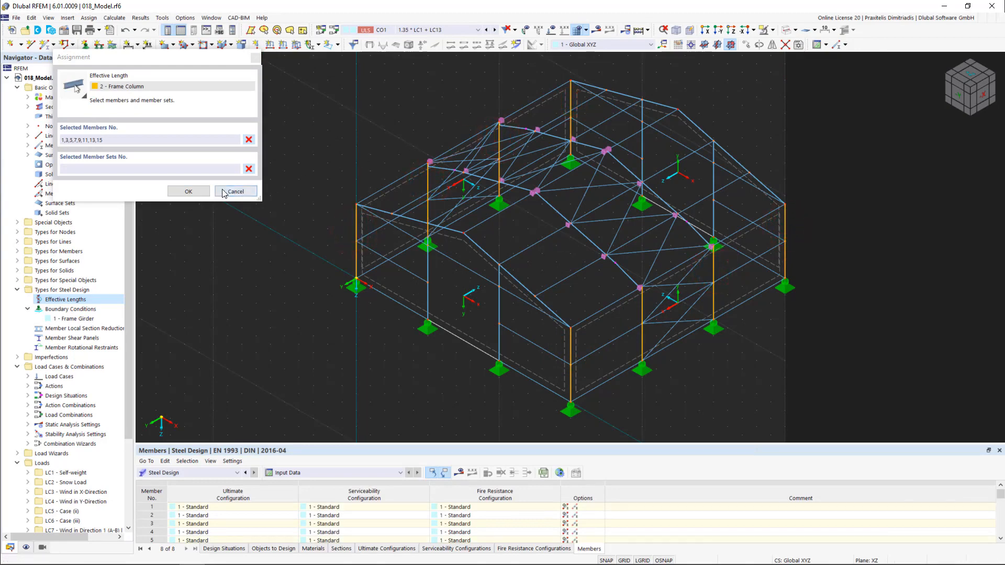
click(190, 191)
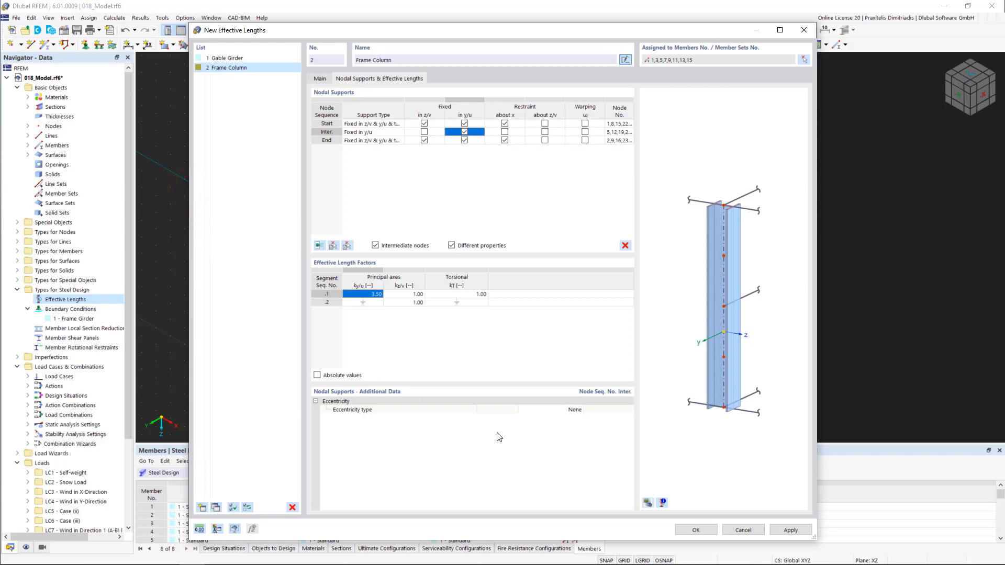
click(696, 528)
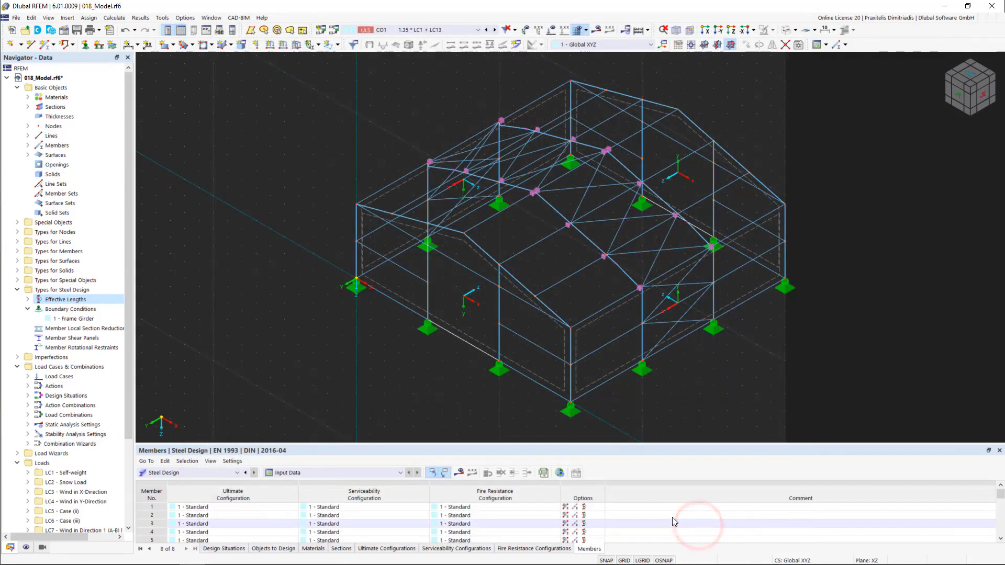
Turn on the display of member effective lengths for steel design in the model view, with their descriptions hidden.
click(25, 548)
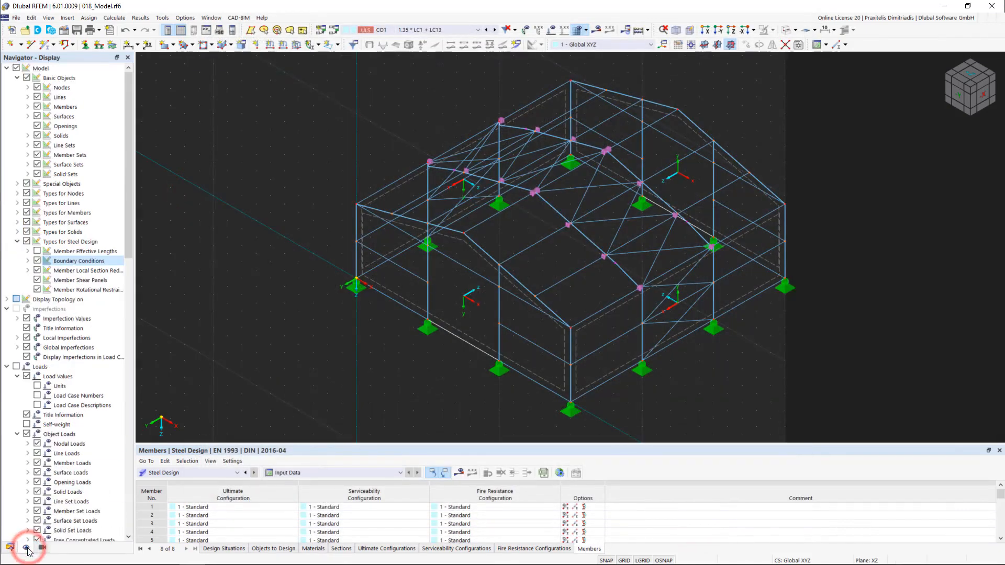
click(37, 252)
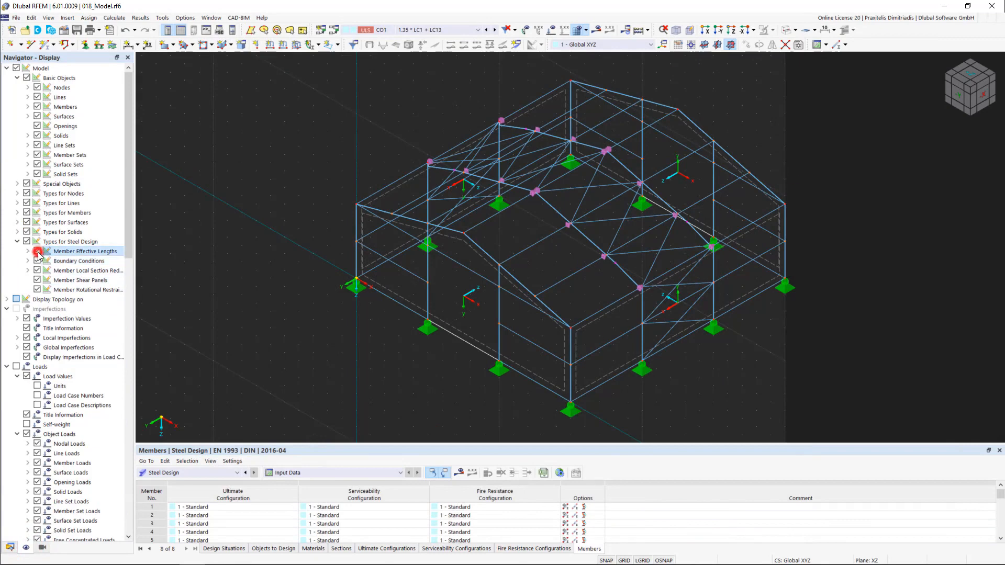
click(28, 251)
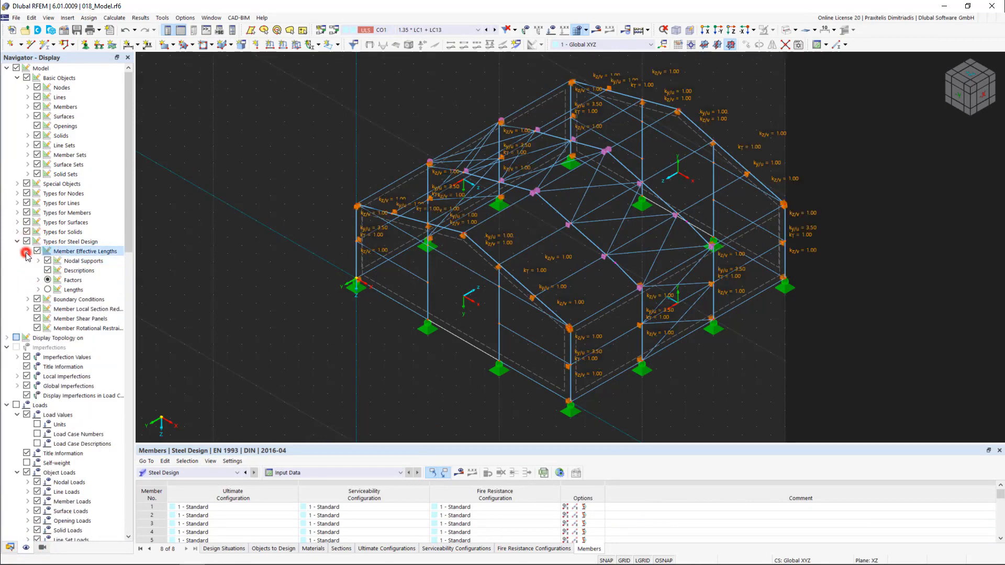
click(47, 271)
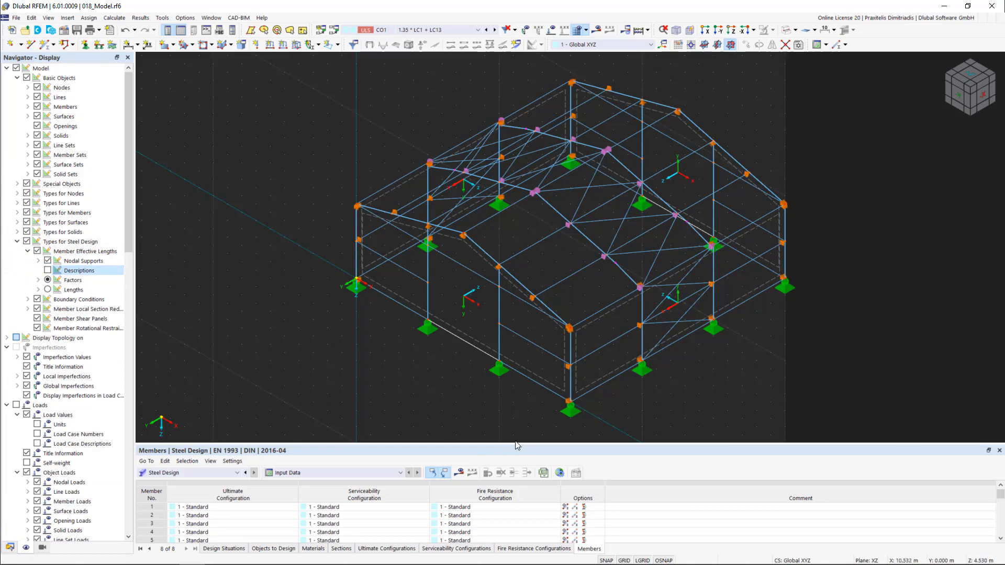
Enlarge the steel design table, show its design situations and start the steel design calculation.
drag(530, 444, 535, 392)
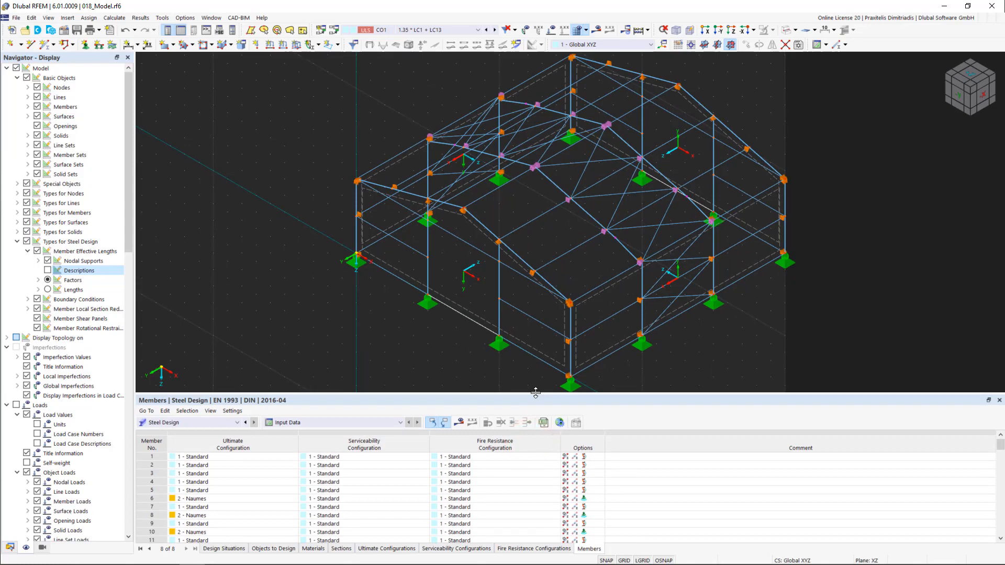
click(215, 549)
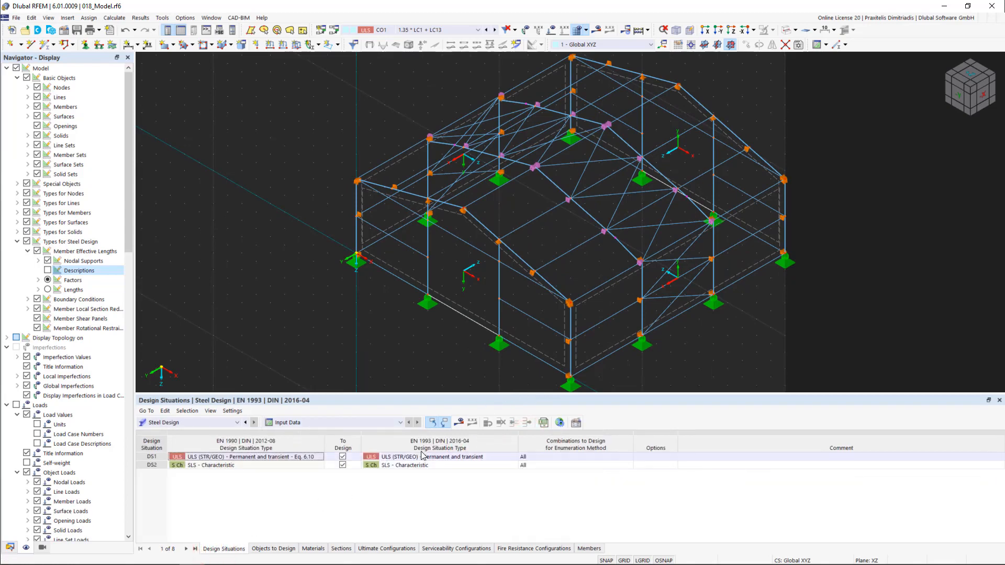
click(459, 424)
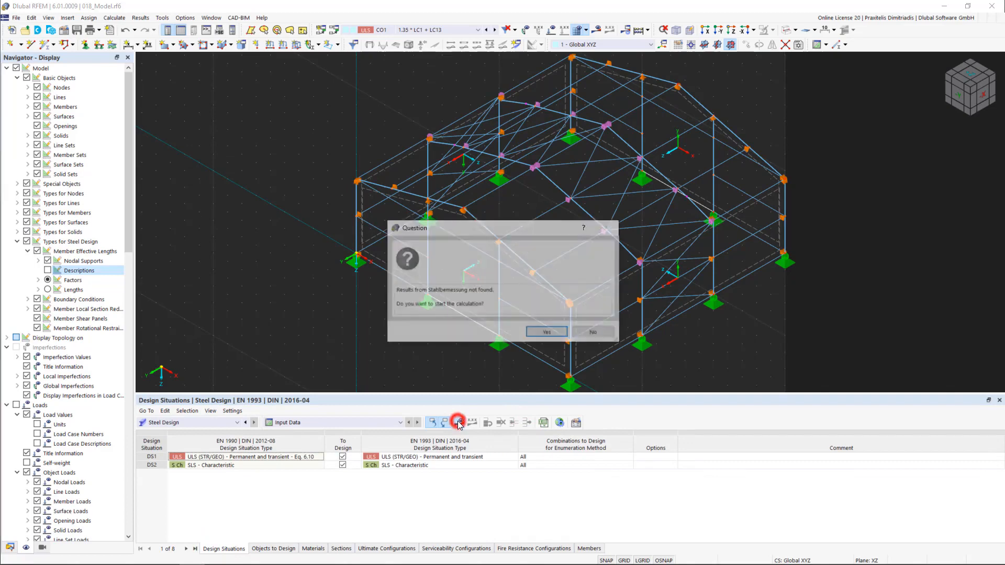
click(545, 335)
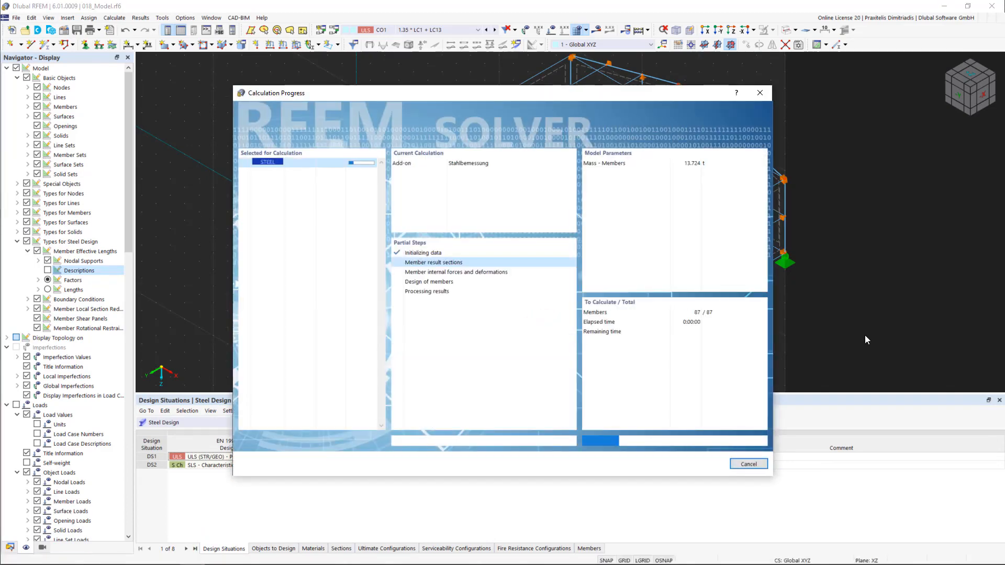